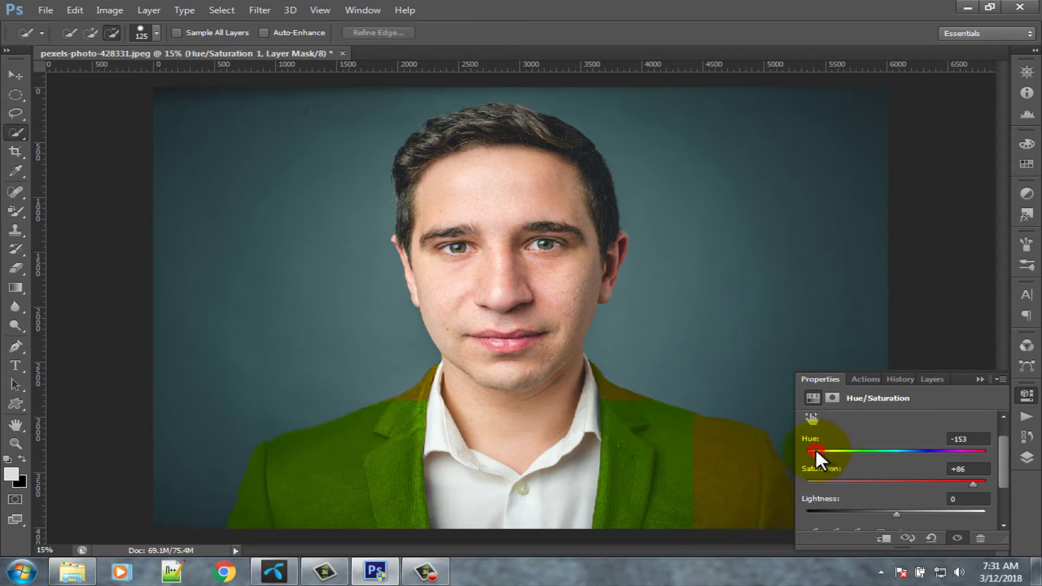
Step the Hue slider up to +33, turning the jacket from green to deep blue
{"action": "left_click", "coordinate": [862, 451]}
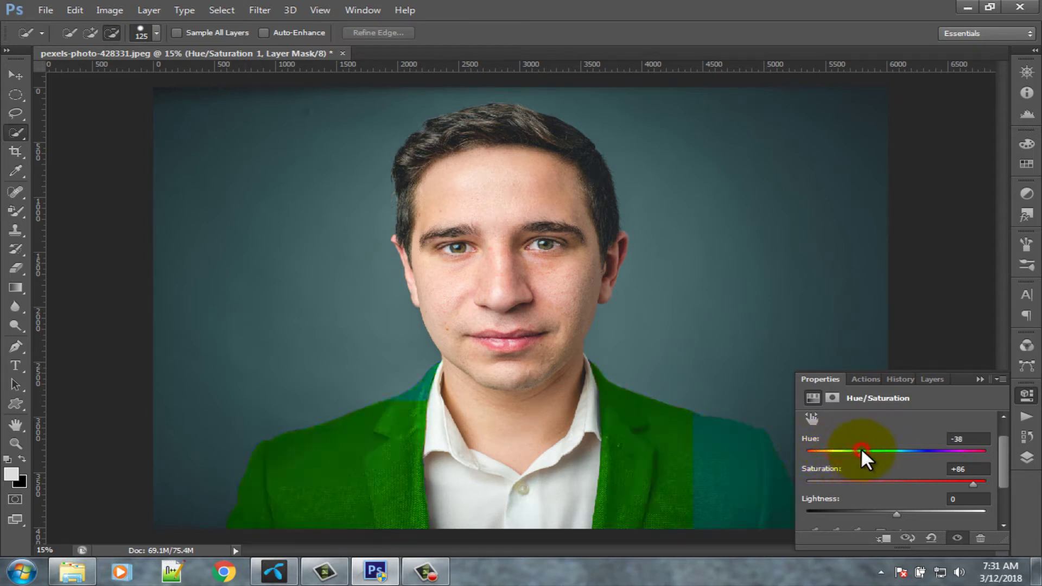
{"action": "left_click", "coordinate": [888, 451]}
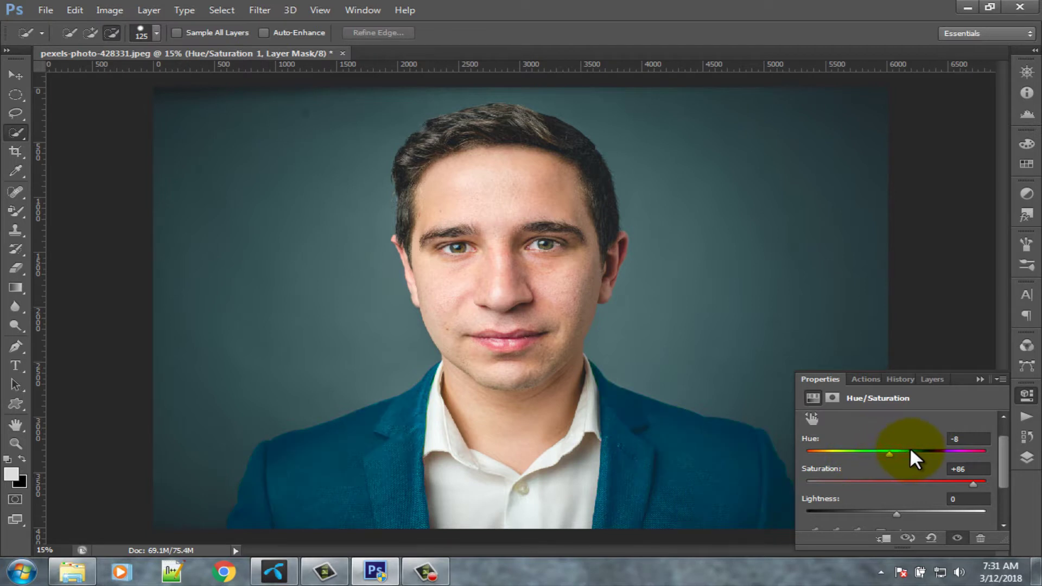
{"action": "left_click", "coordinate": [909, 450]}
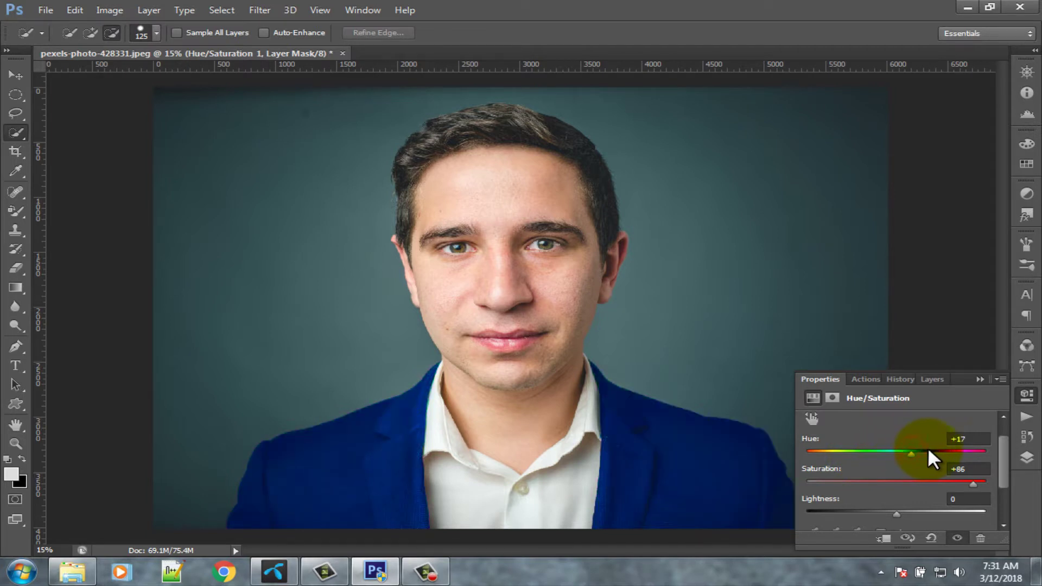
{"action": "left_click", "coordinate": [925, 450]}
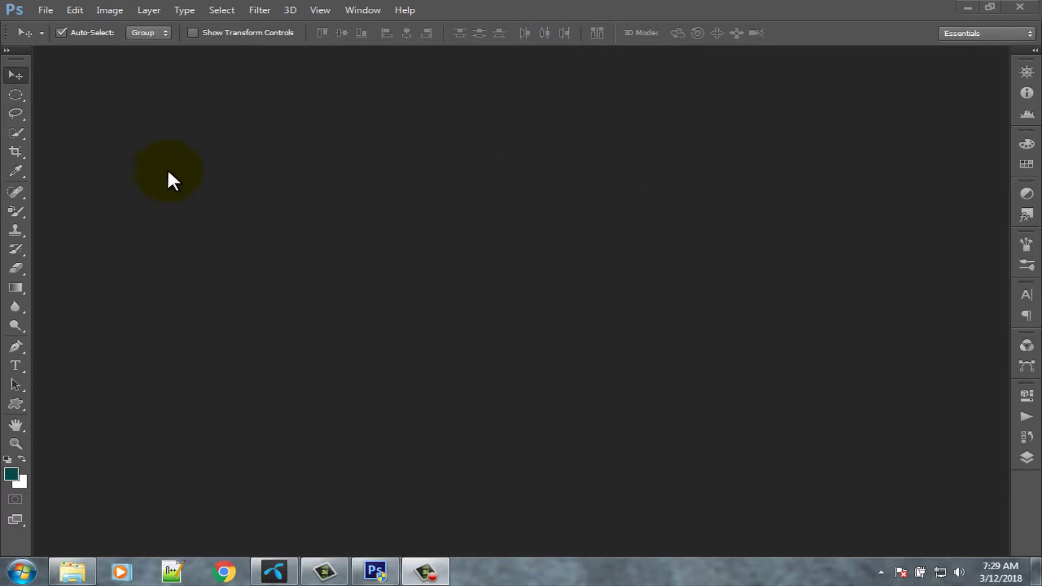
Open pexels-photo-428331.jpeg via File > Open and dock it as a tabbed document
{"action": "left_click", "coordinate": [46, 9]}
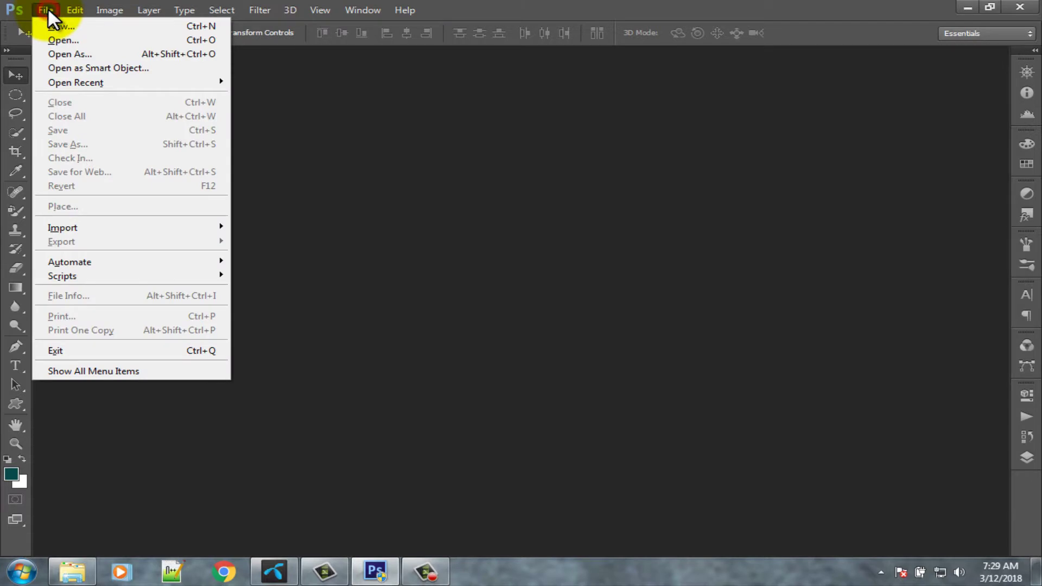
{"action": "left_click", "coordinate": [61, 39]}
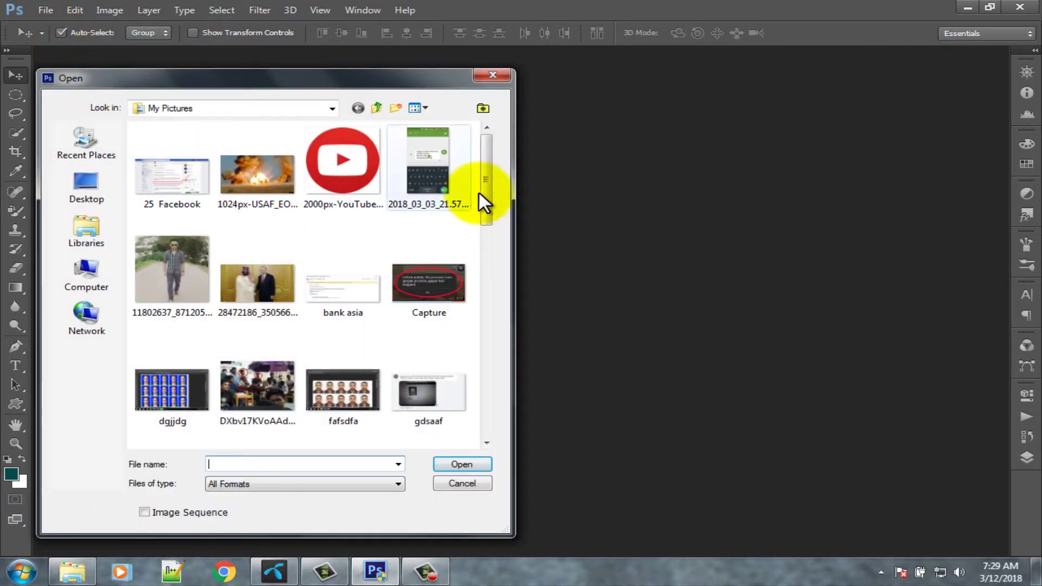
{"action": "left_click_drag", "start_coordinate": [488, 187], "coordinate": [487, 303]}
{"action": "left_click", "coordinate": [437, 274]}
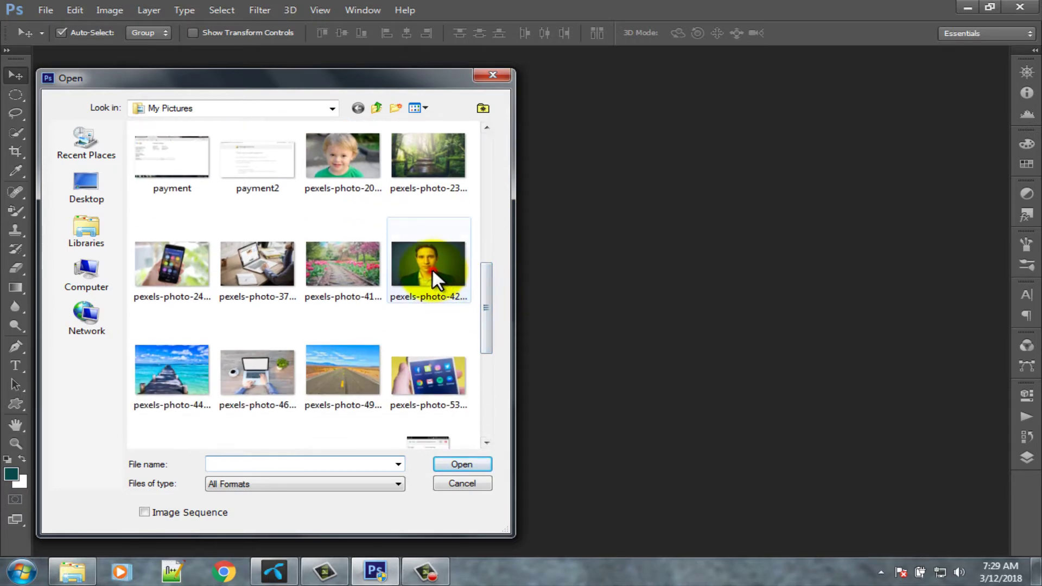
{"action": "left_click", "coordinate": [451, 465]}
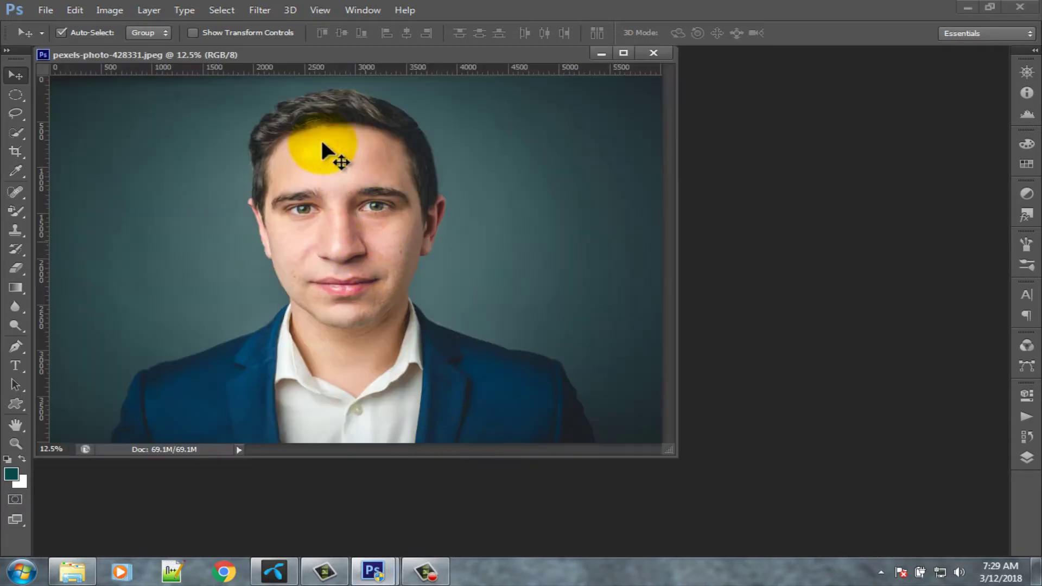
{"action": "left_click_drag", "start_coordinate": [294, 57], "coordinate": [350, 53]}
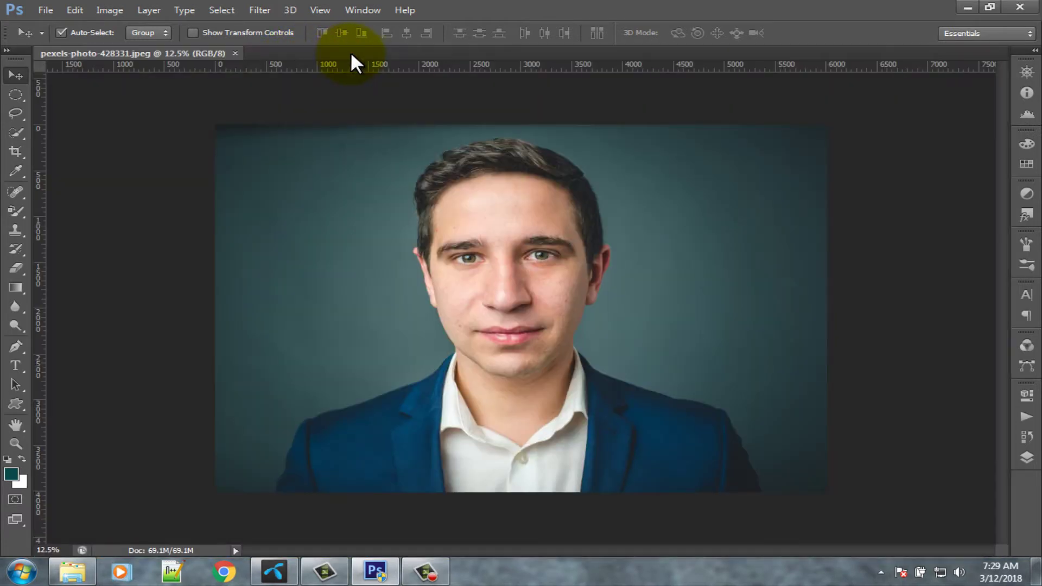
Select the left and right sides of the jacket with the Quick Selection Tool
{"action": "left_click", "coordinate": [12, 131]}
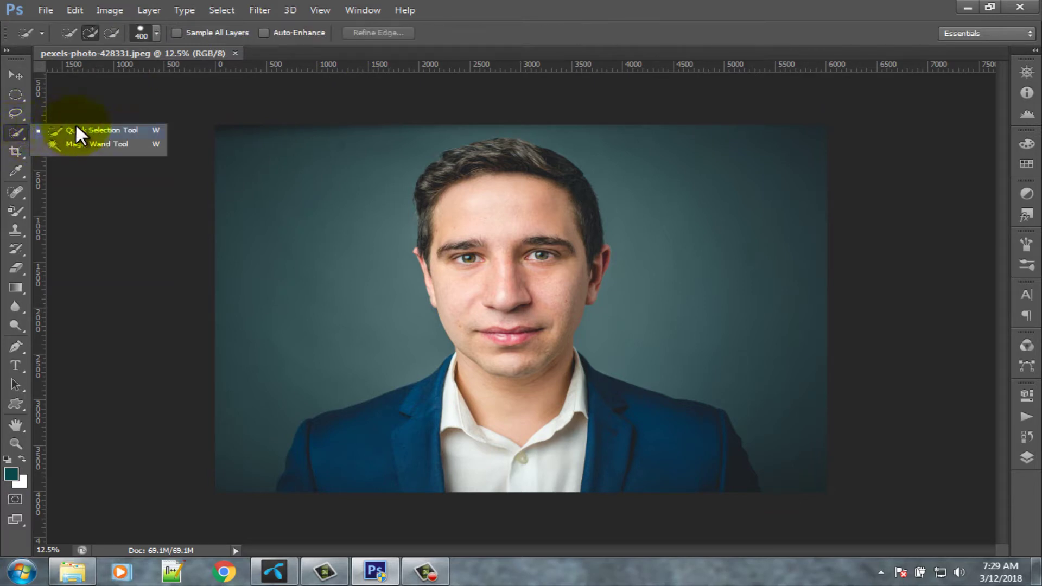
{"action": "left_click", "coordinate": [76, 129]}
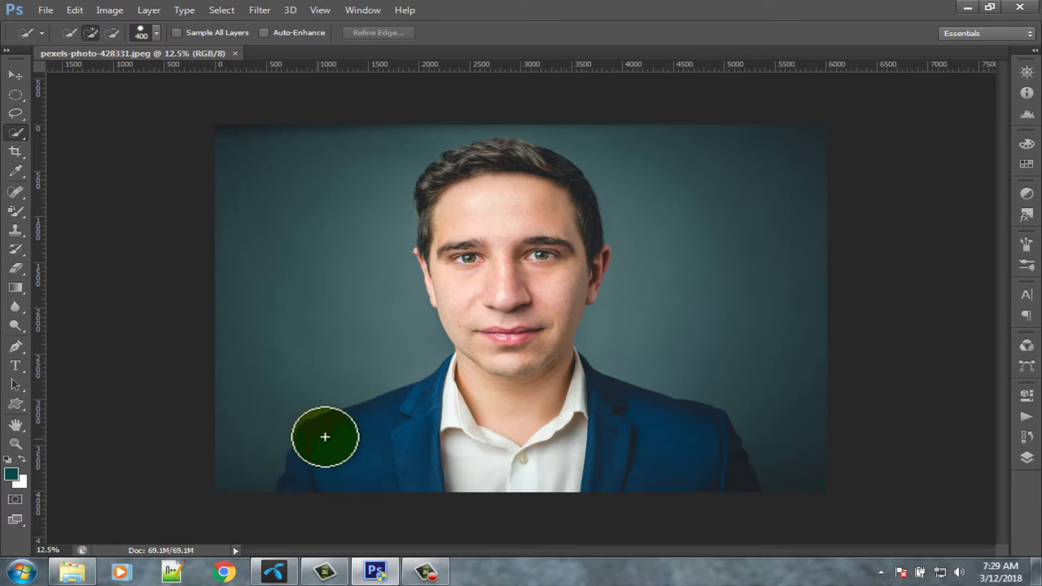
{"action": "left_click_drag", "start_coordinate": [326, 435], "coordinate": [319, 461]}
{"action": "left_click", "coordinate": [521, 442]}
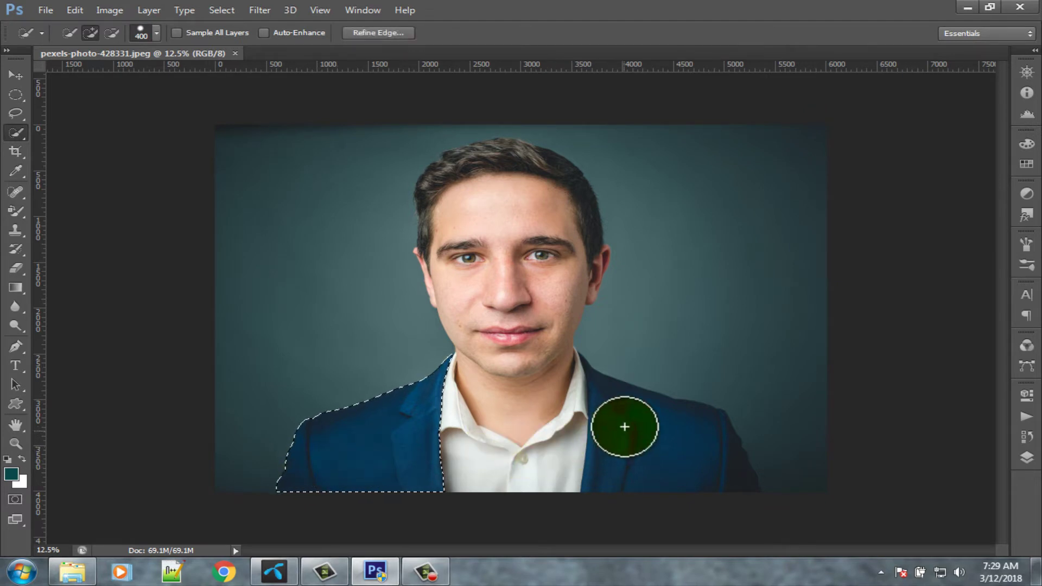
{"action": "mouse_move", "coordinate": [624, 426]}
{"action": "left_mouse_down"}
{"action": "mouse_move", "coordinate": [644, 457]}
{"action": "mouse_move", "coordinate": [721, 481]}
{"action": "left_mouse_up"}
{"action": "left_click_drag", "start_coordinate": [639, 446], "coordinate": [618, 417]}
{"action": "scroll", "coordinate": [606, 413], "scroll_direction": "up", "scroll_amount": 3}
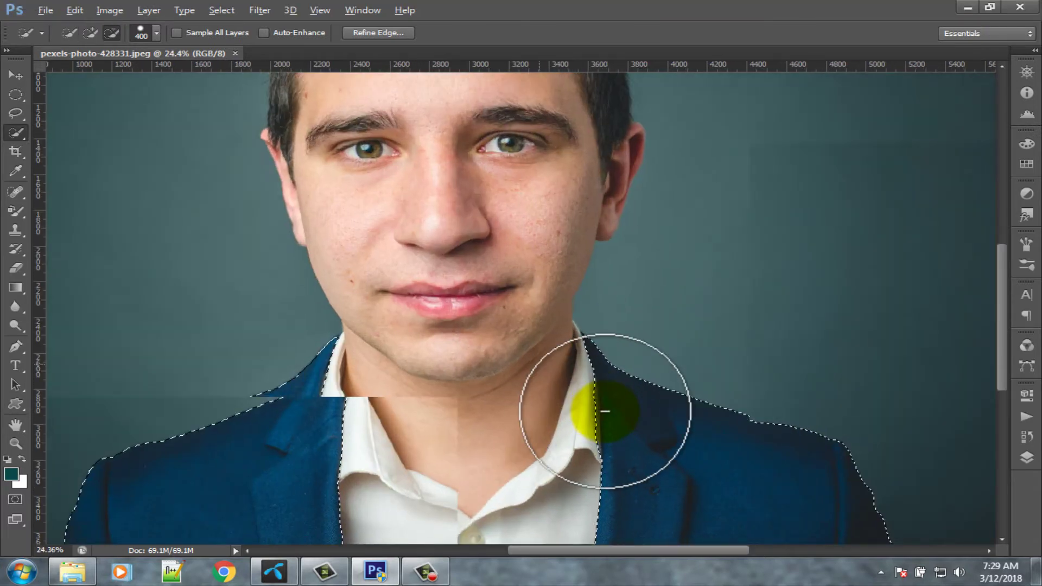
{"action": "scroll", "coordinate": [604, 411], "scroll_direction": "up", "scroll_amount": 3}
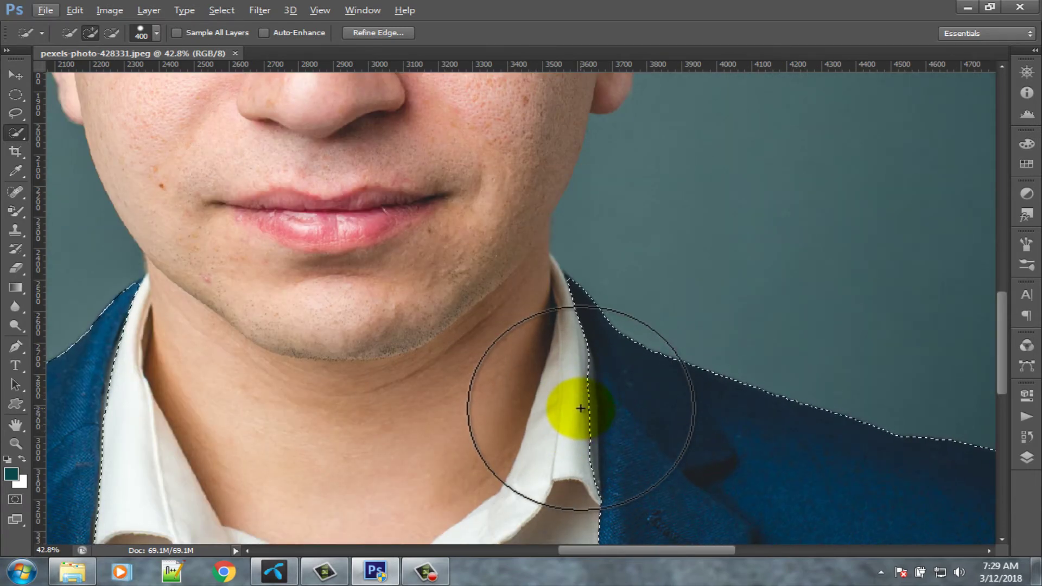
Shrink the brush and subtract the white shirt collar from the selection
{"action": "key", "text": "bracketleft"}
{"action": "key", "text": "bracketleft"}
{"action": "key", "text": "bracketleft"}
{"action": "key", "text": "bracketleft"}
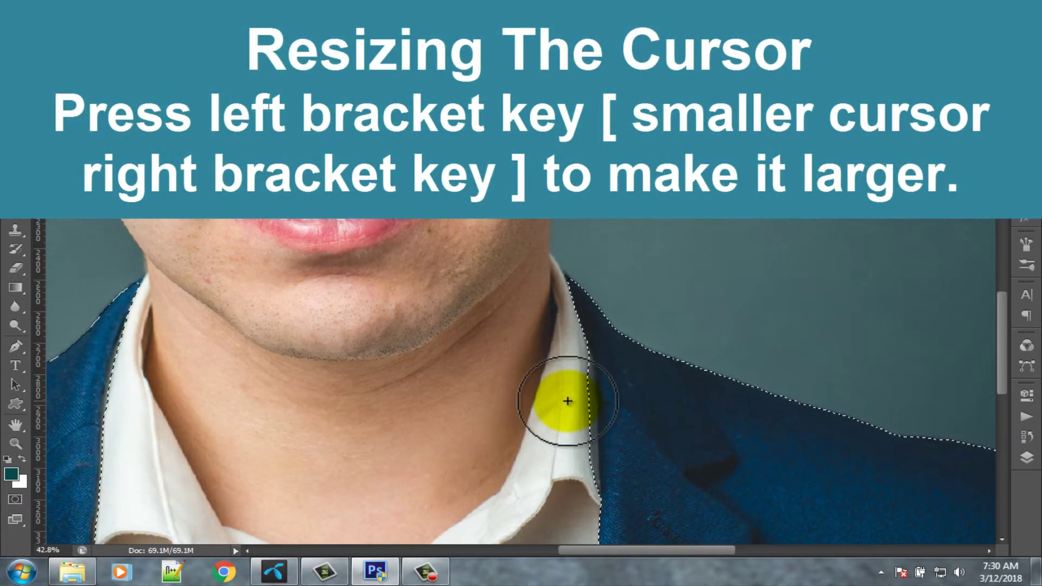
{"action": "key", "text": "bracketleft"}
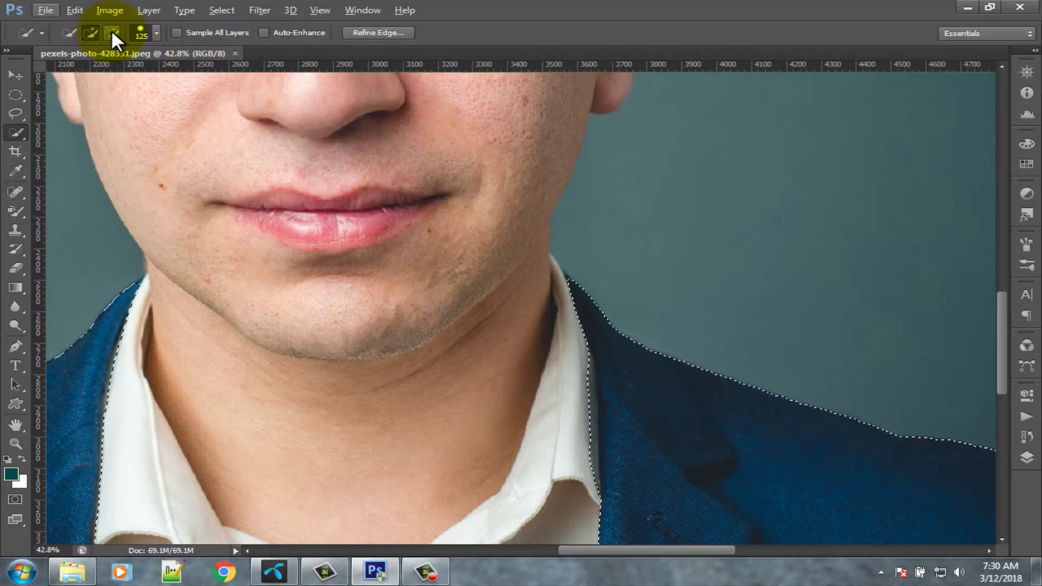
{"action": "left_click", "coordinate": [112, 31]}
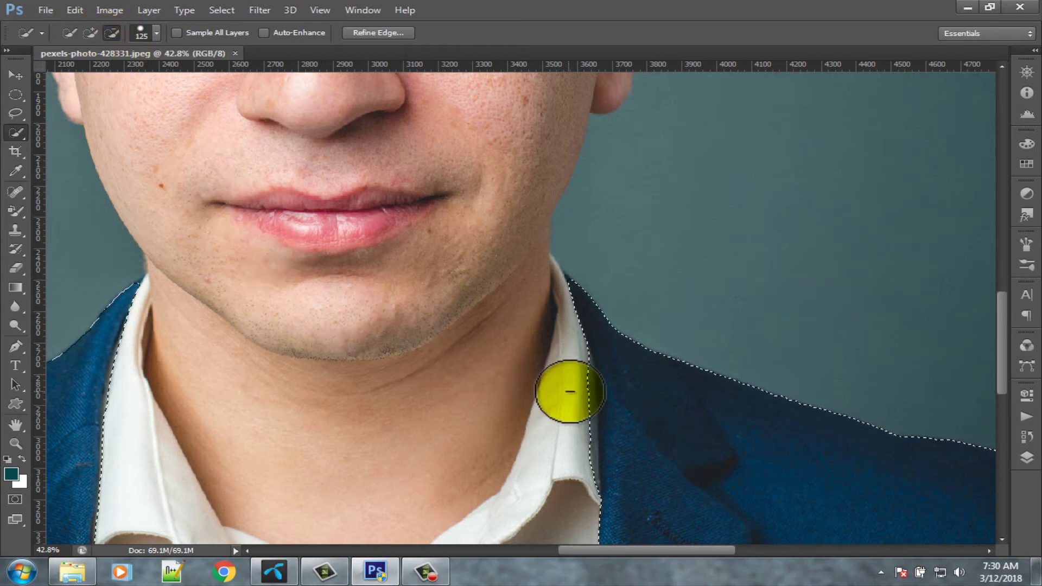
{"action": "left_click_drag", "start_coordinate": [568, 390], "coordinate": [576, 441]}
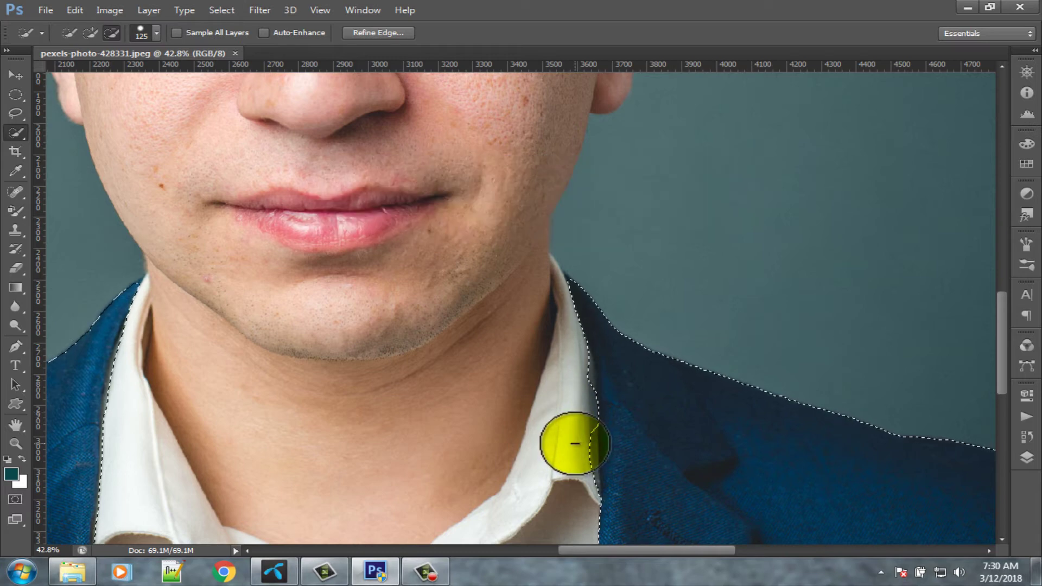
{"action": "scroll", "coordinate": [585, 367], "scroll_direction": "down", "scroll_amount": 1}
{"action": "scroll", "coordinate": [586, 367], "scroll_direction": "down", "scroll_amount": 8}
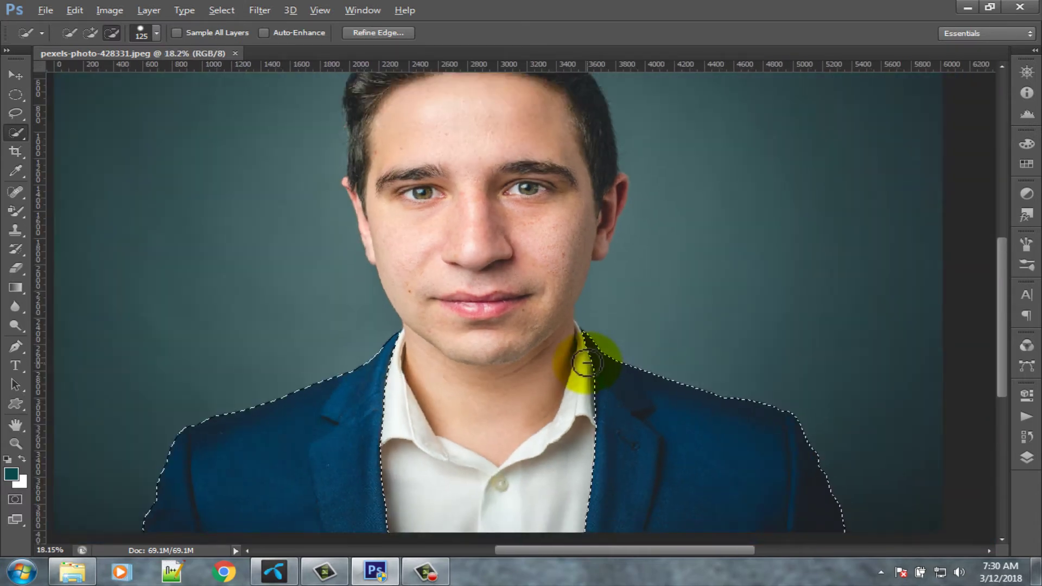
{"action": "scroll", "coordinate": [586, 362], "scroll_direction": "down", "scroll_amount": 2}
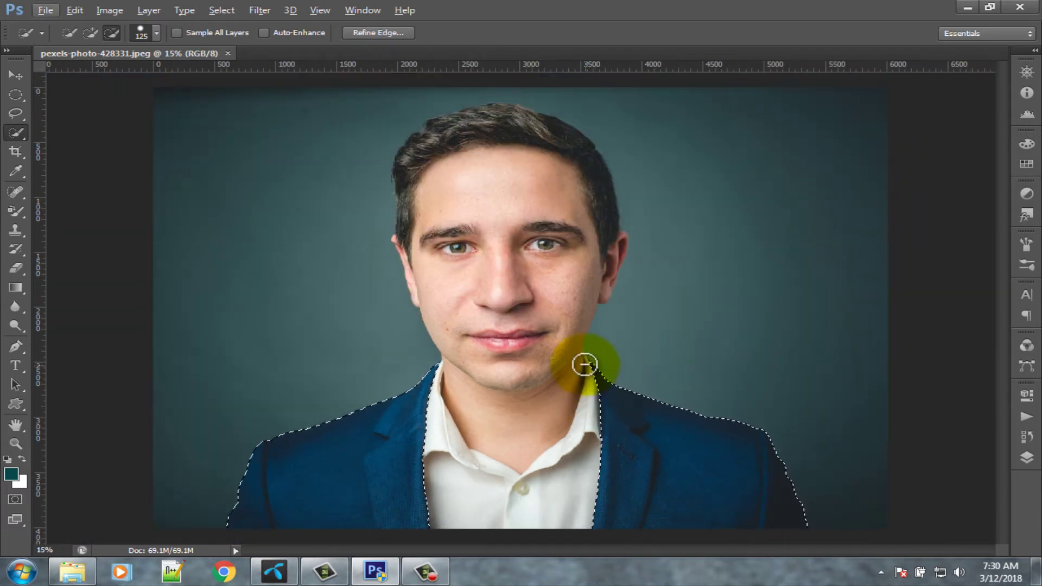
Save the jacket selection as a new channel
{"action": "right_click", "coordinate": [619, 418]}
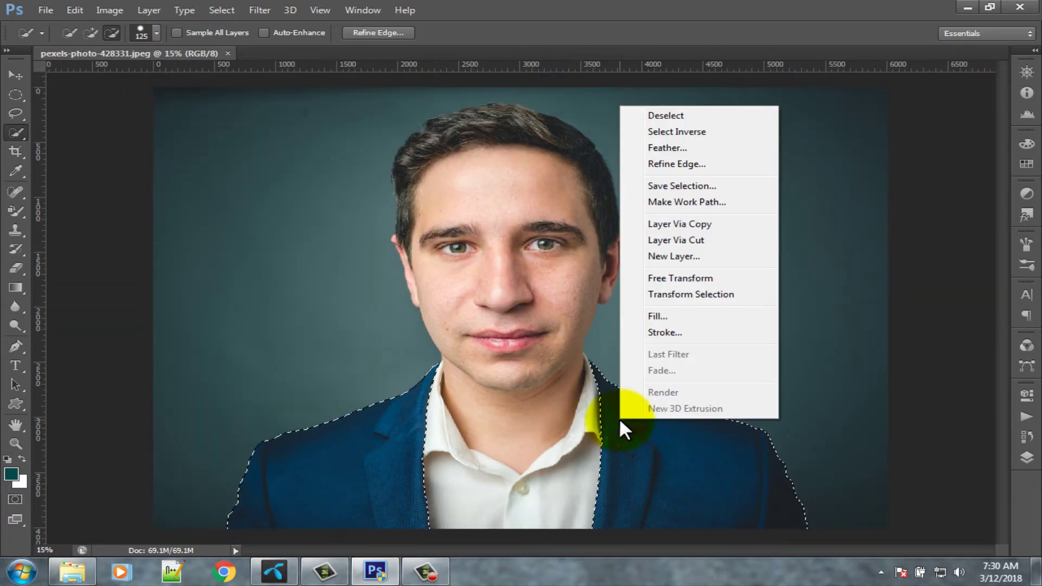
{"action": "left_click", "coordinate": [655, 184]}
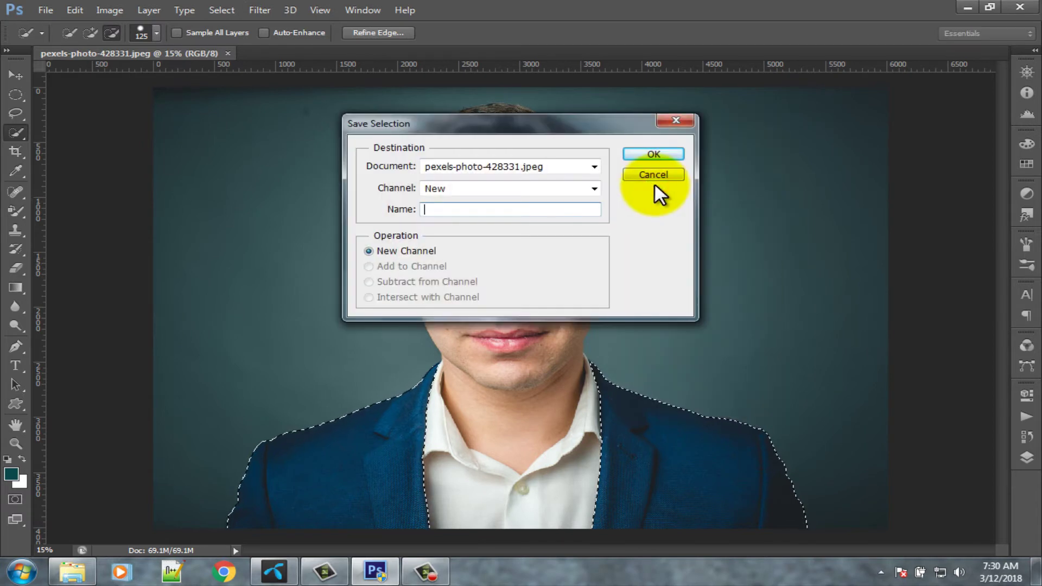
{"action": "left_click", "coordinate": [648, 154]}
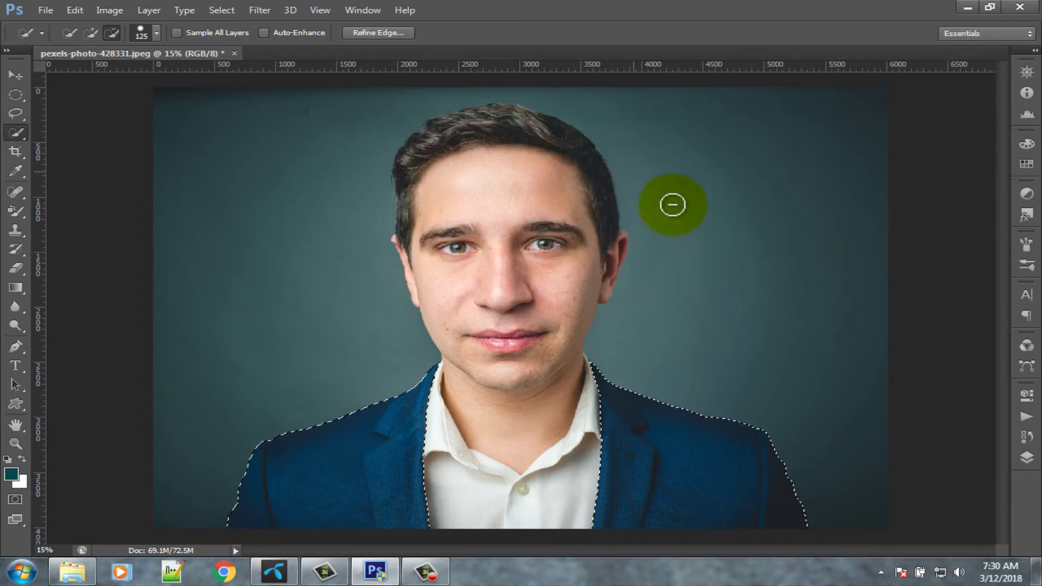
Add a Hue/Saturation adjustment layer masked to the jacket from the Layers panel
{"action": "left_click", "coordinate": [1027, 459]}
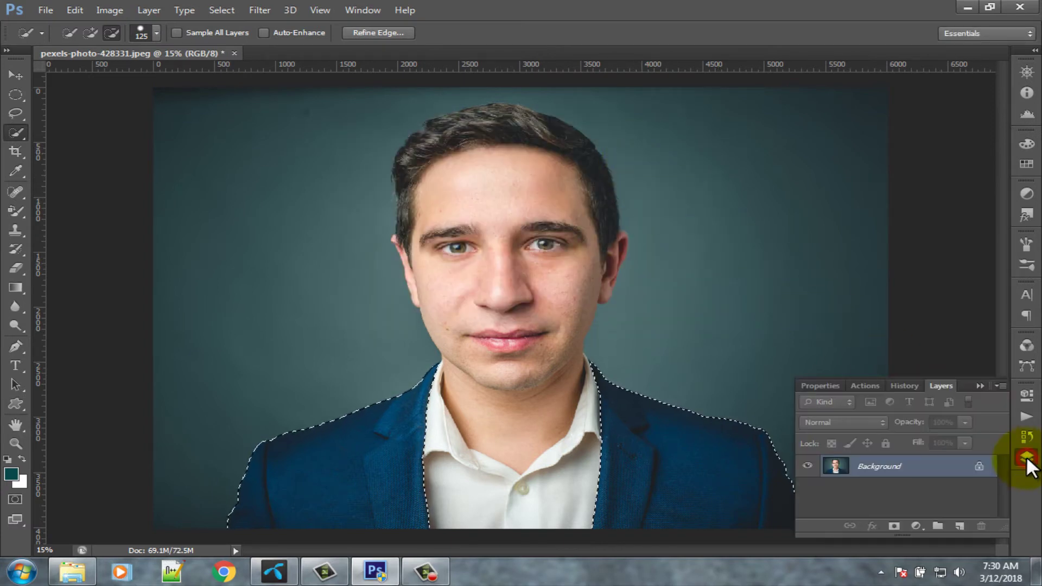
{"action": "left_click", "coordinate": [917, 528]}
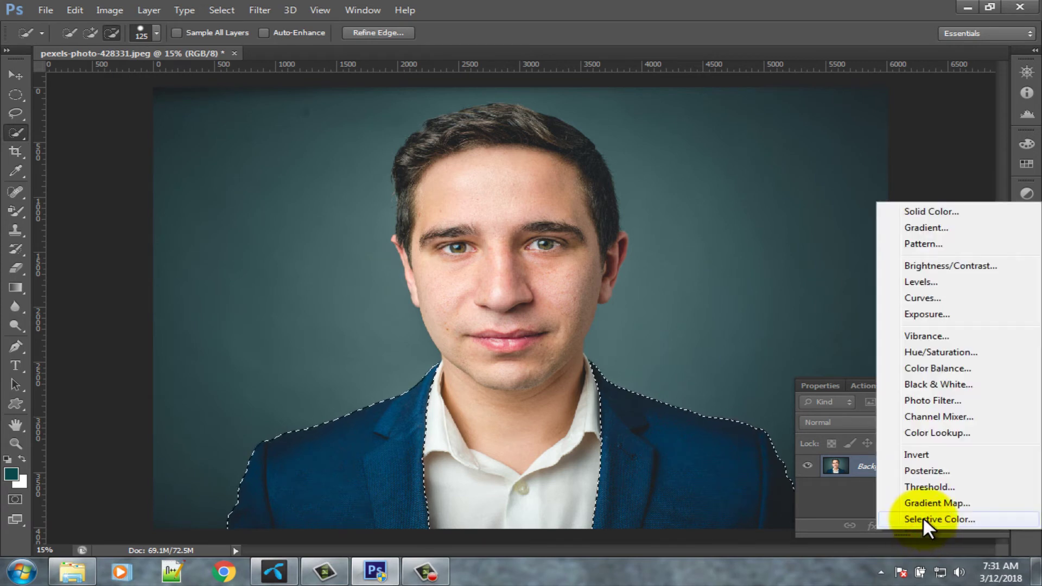
{"action": "left_click", "coordinate": [924, 352]}
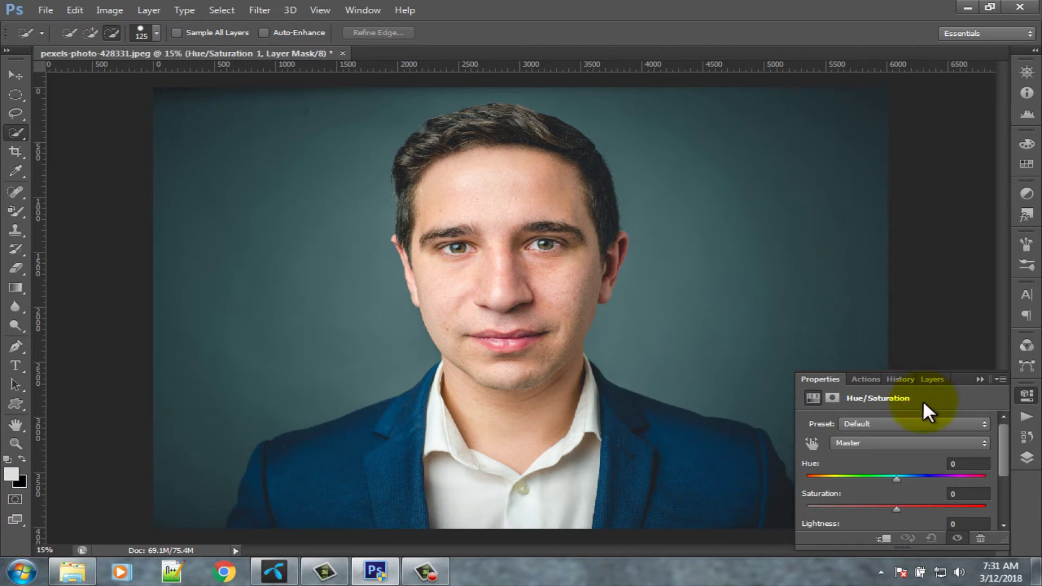
Shift the jacket's hue, raise Saturation to +86 and brighten it slightly
{"action": "left_click_drag", "start_coordinate": [896, 477], "coordinate": [964, 479]}
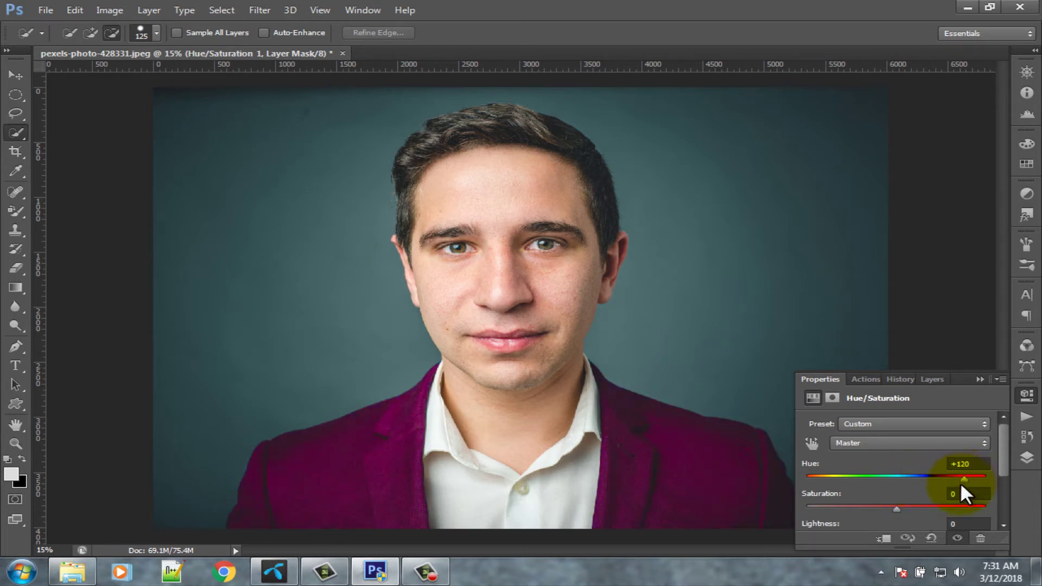
{"action": "left_click_drag", "start_coordinate": [896, 506], "coordinate": [916, 506]}
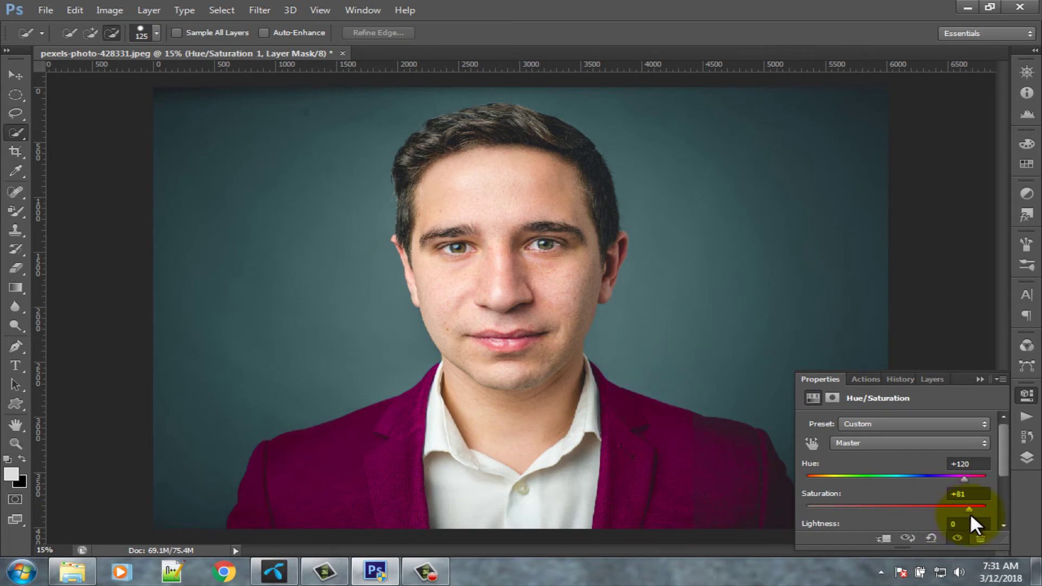
{"action": "left_click_drag", "start_coordinate": [972, 514], "coordinate": [976, 513]}
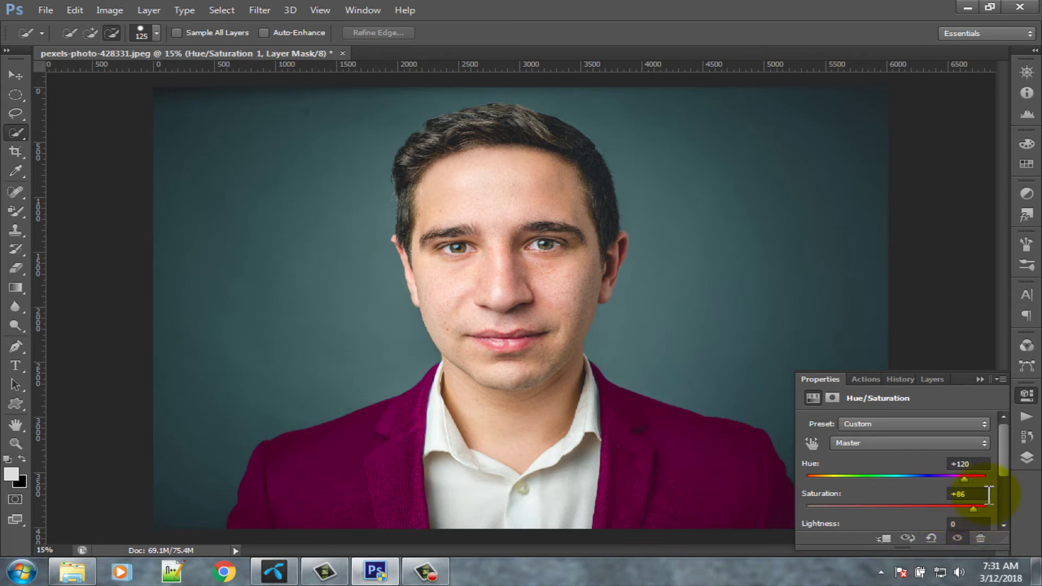
{"action": "mouse_move", "coordinate": [1004, 454]}
{"action": "left_mouse_down"}
{"action": "mouse_move", "coordinate": [1005, 487]}
{"action": "mouse_move", "coordinate": [1006, 467]}
{"action": "left_mouse_up"}
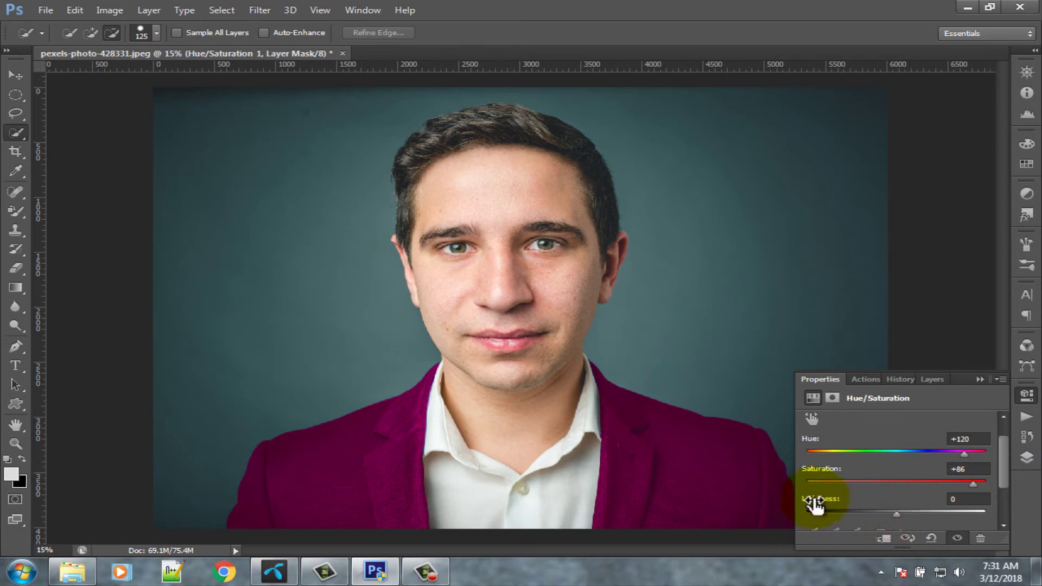
{"action": "left_click_drag", "start_coordinate": [814, 505], "coordinate": [816, 504]}
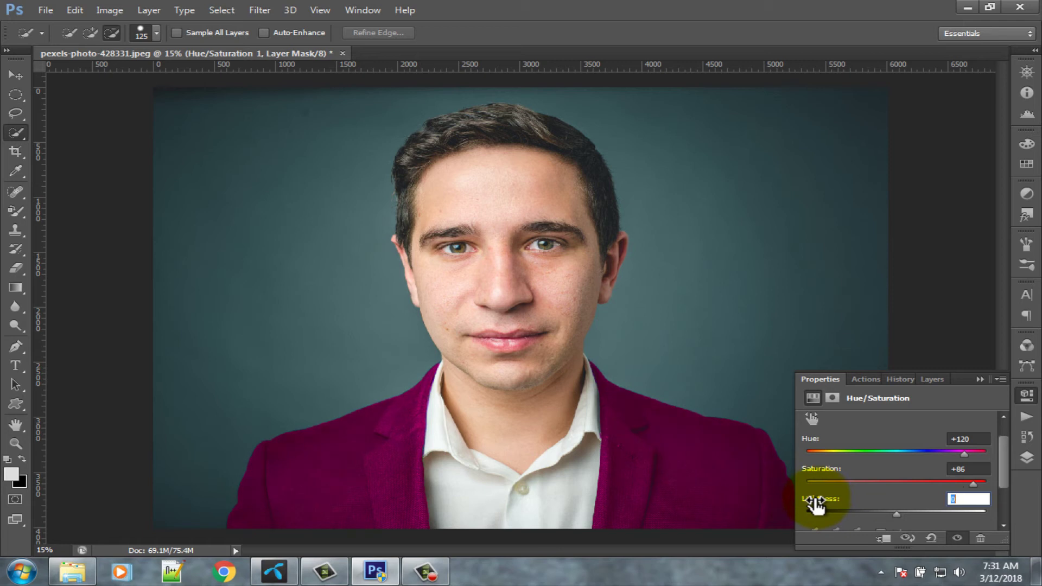
Move Hue through green to +33 so the jacket turns deep blue
{"action": "left_click", "coordinate": [828, 450]}
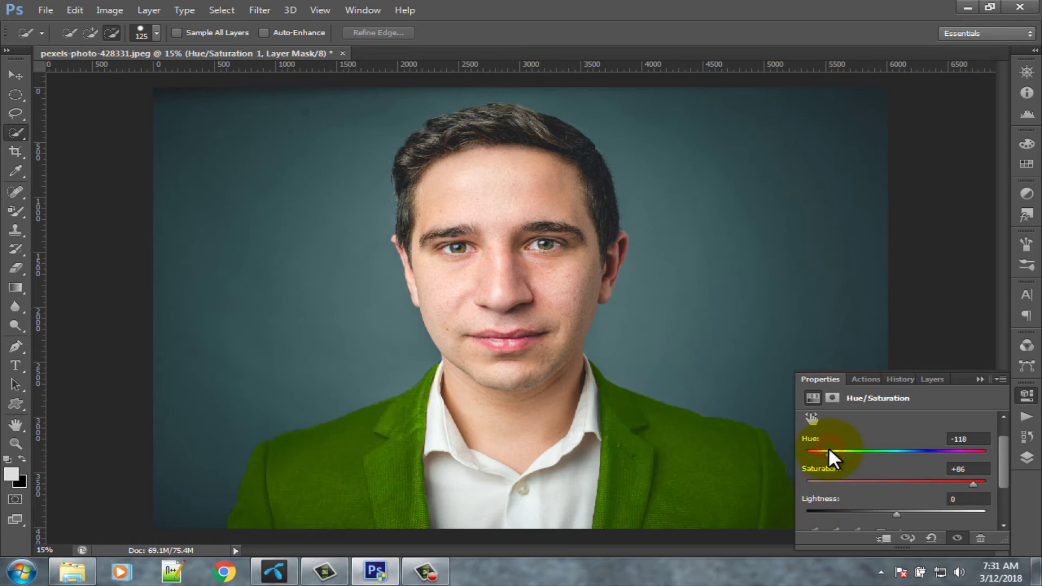
{"action": "left_click_drag", "start_coordinate": [828, 451], "coordinate": [910, 448]}
{"action": "left_click", "coordinate": [925, 449]}
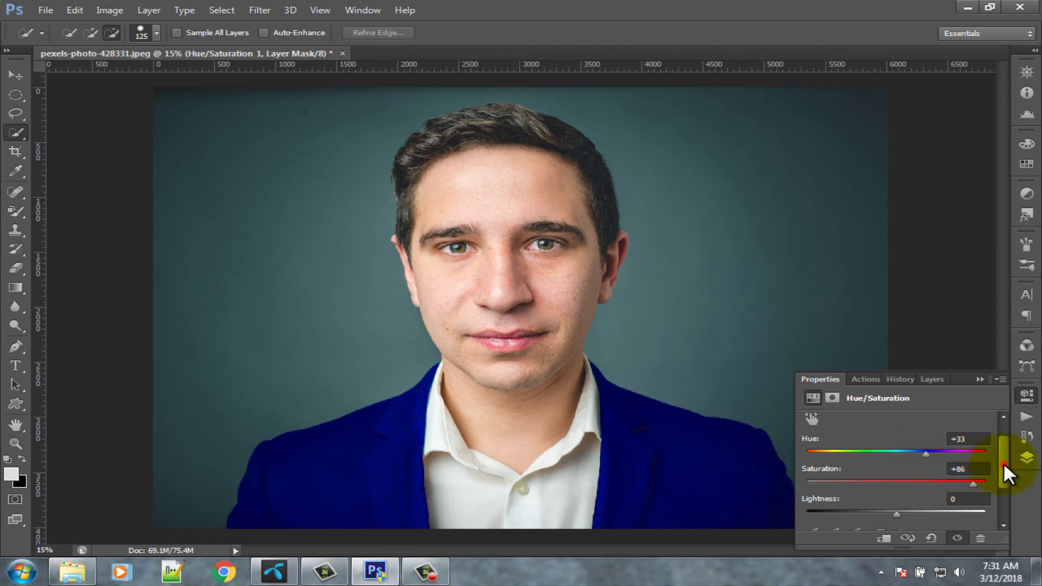
{"action": "left_click_drag", "start_coordinate": [1003, 462], "coordinate": [1001, 440]}
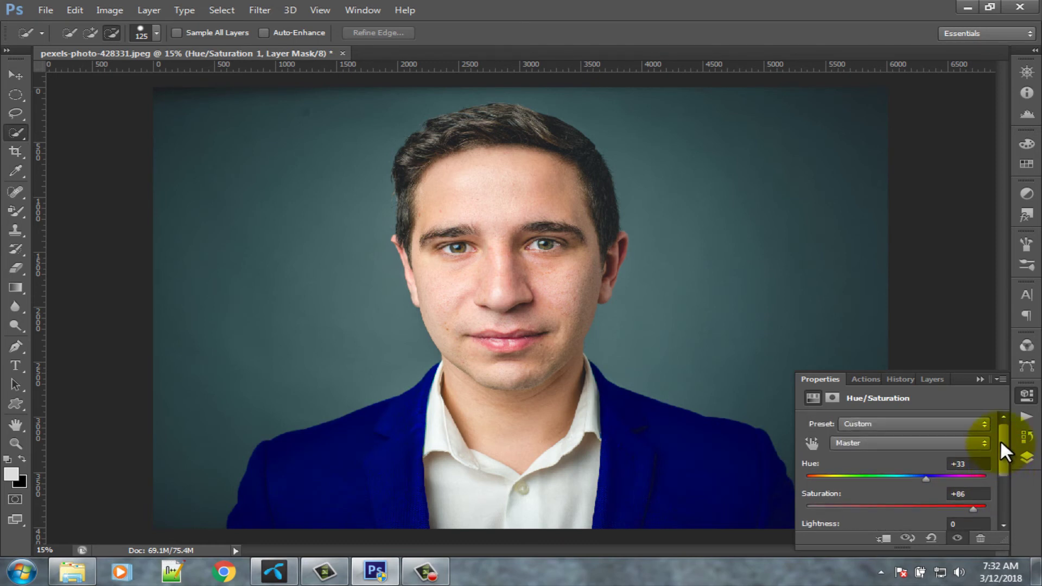
Apply the Cyanotype, Increase Saturation More, then Old Style Hue/Saturation presets in turn
{"action": "left_click", "coordinate": [848, 424]}
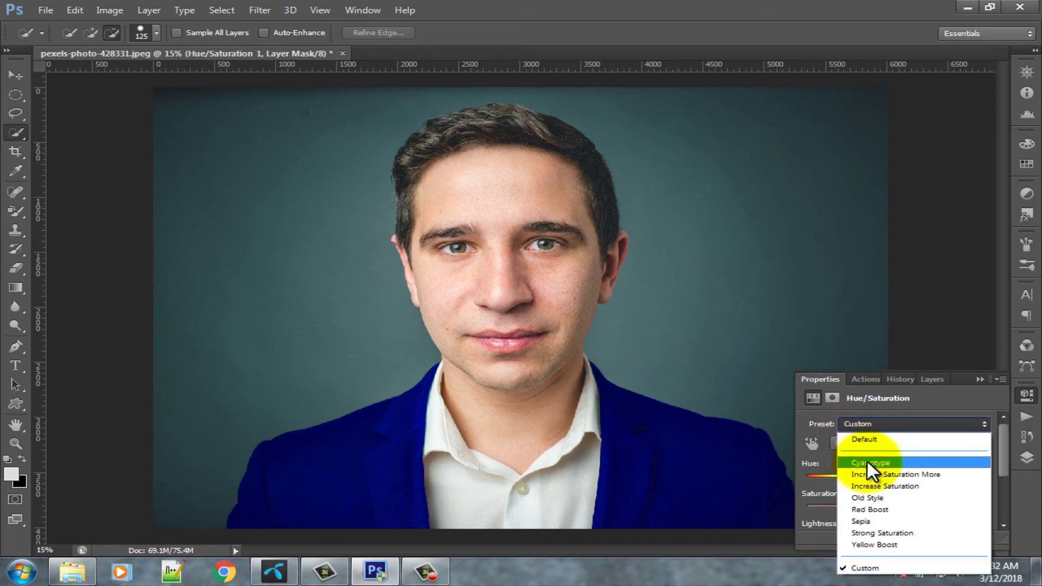
{"action": "left_click", "coordinate": [867, 461]}
{"action": "left_click", "coordinate": [858, 424]}
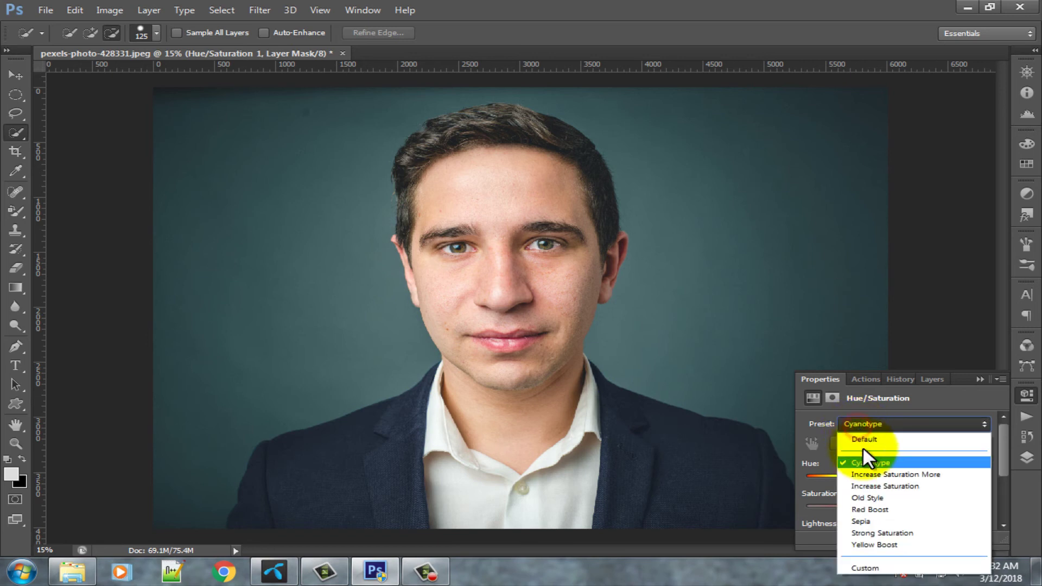
{"action": "left_click", "coordinate": [867, 472]}
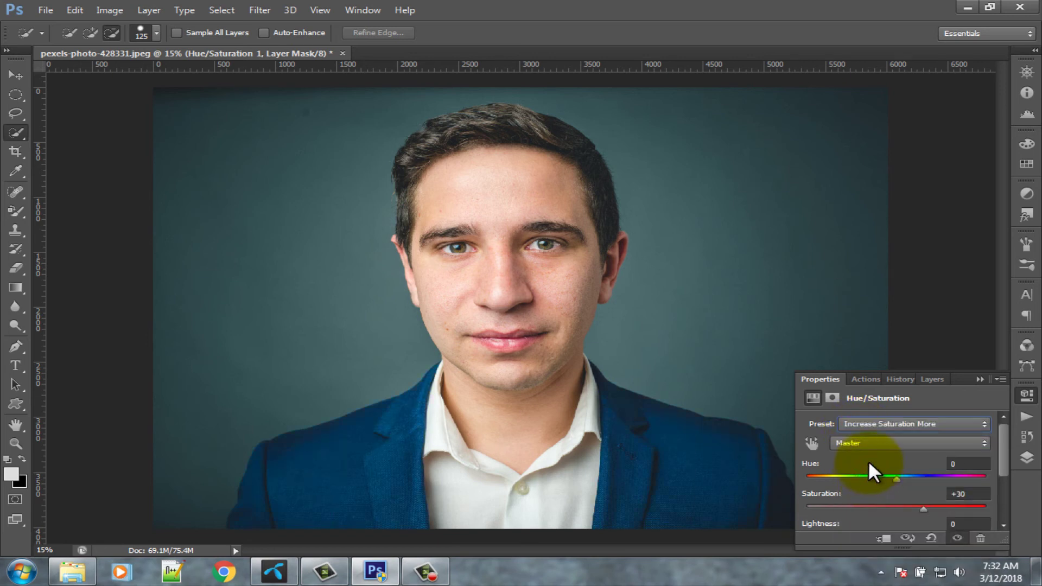
{"action": "left_click", "coordinate": [870, 424]}
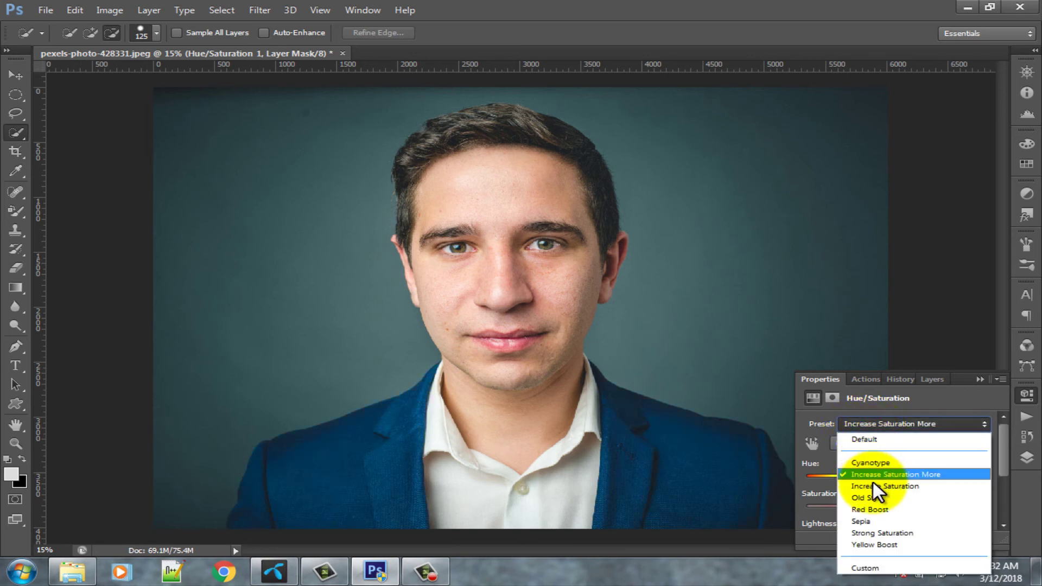
{"action": "left_click", "coordinate": [871, 496]}
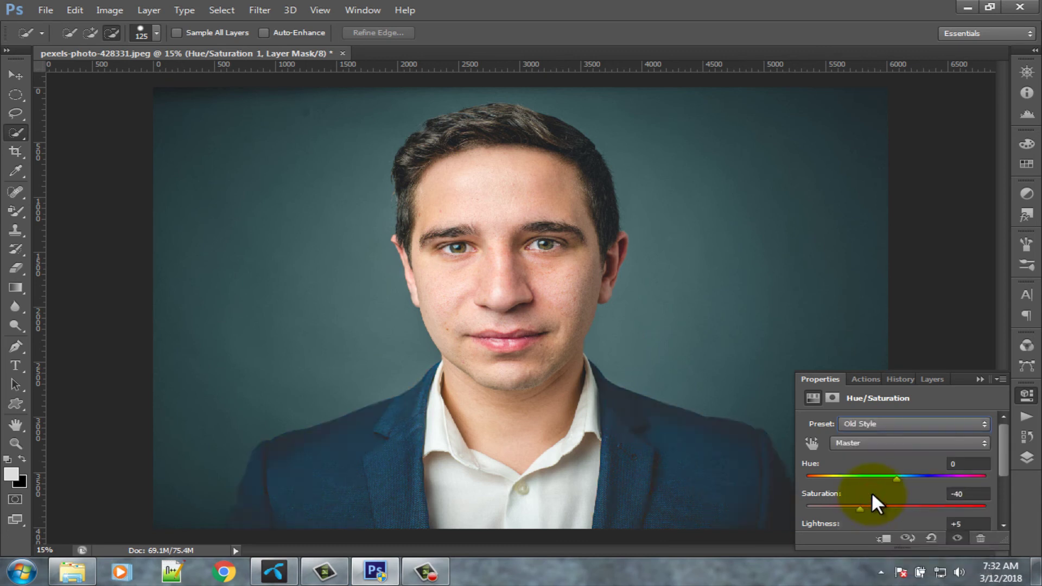
{"action": "left_click", "coordinate": [865, 423]}
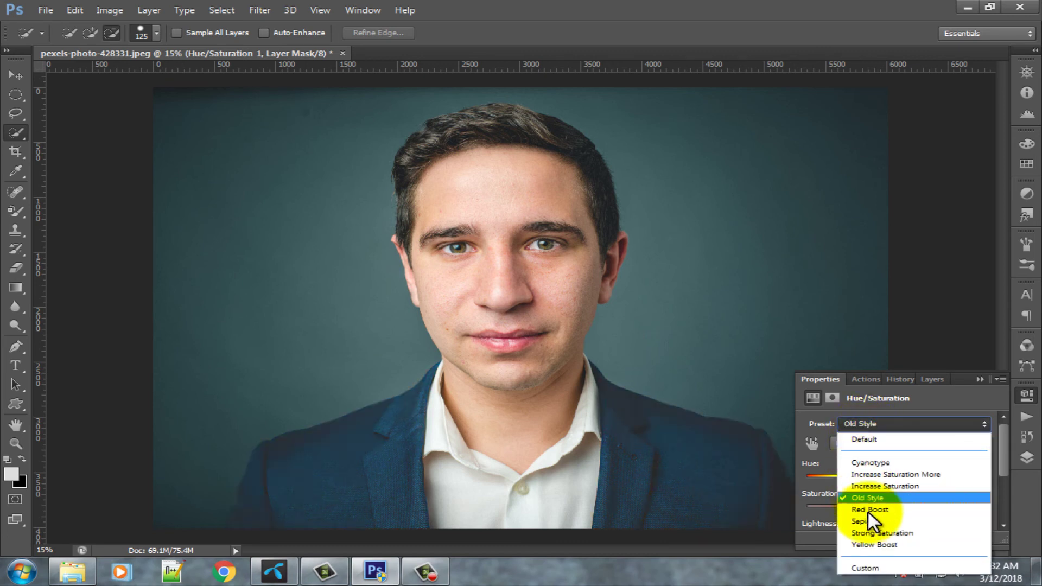